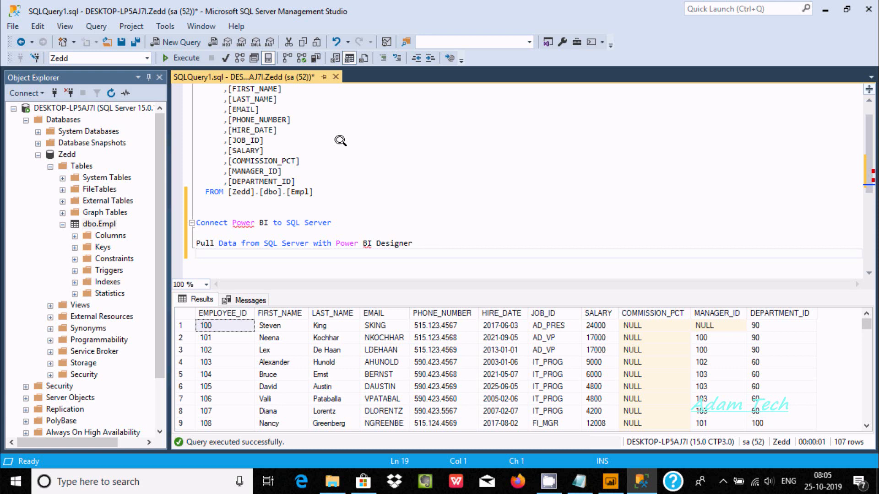
Step: Switch to Power BI Desktop and start a new SQL Server database import
{"action": "left_click", "coordinate": [610, 481]}
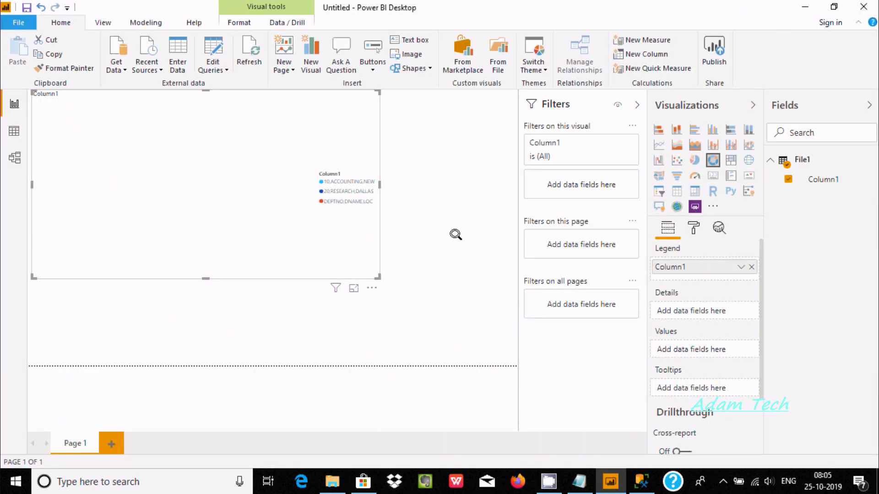
{"action": "left_click", "coordinate": [115, 66]}
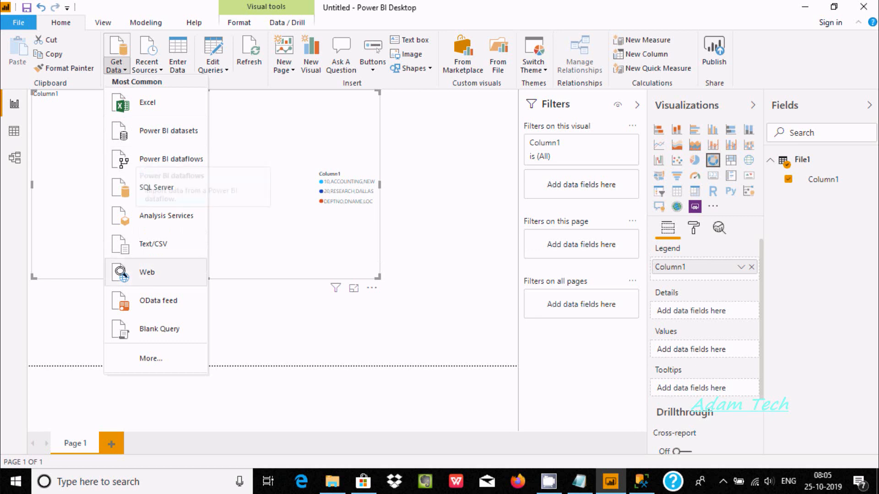
{"action": "left_click", "coordinate": [142, 186]}
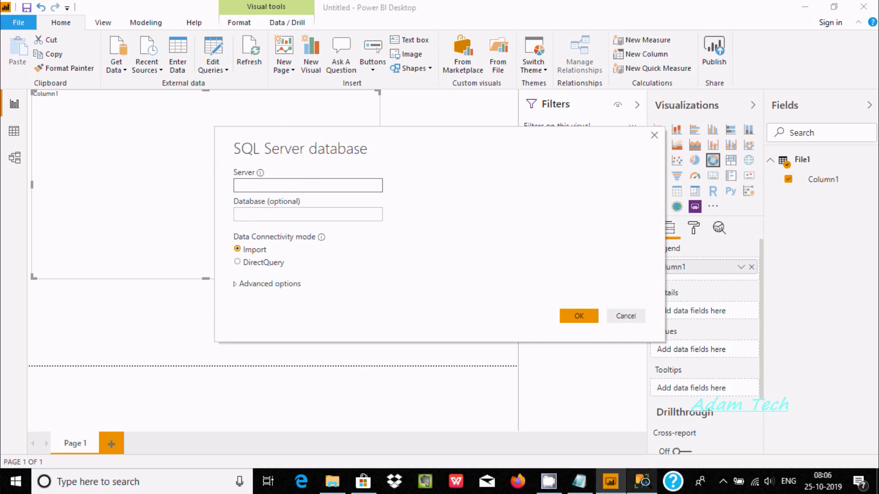
Step: Disconnect Object Explorer in SQL Server Management Studio and copy the server name from its connection dialog into Power BI's server field
{"action": "left_click", "coordinate": [641, 482]}
{"action": "left_click", "coordinate": [69, 93]}
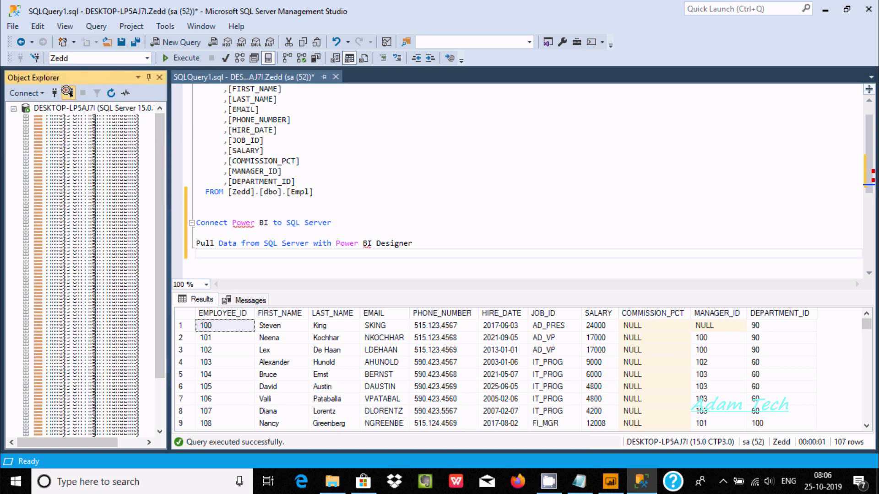
{"action": "left_click", "coordinate": [54, 93]}
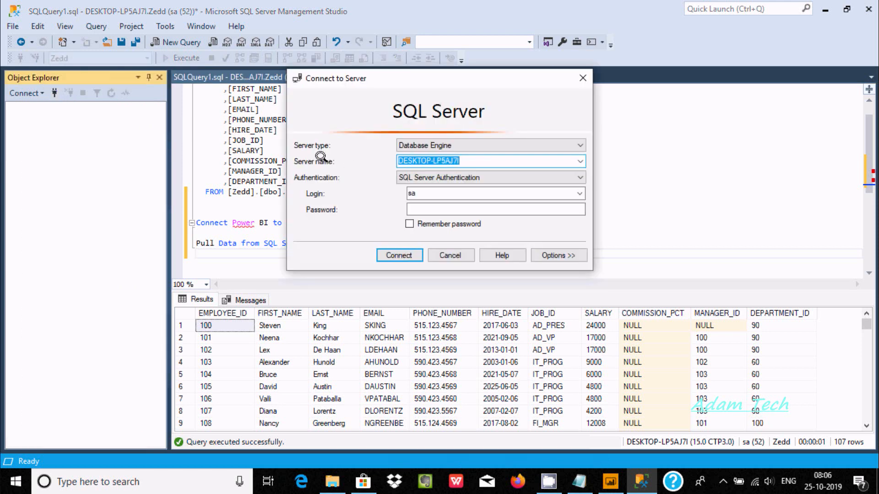
{"action": "right_click", "coordinate": [429, 159]}
{"action": "left_click", "coordinate": [461, 205]}
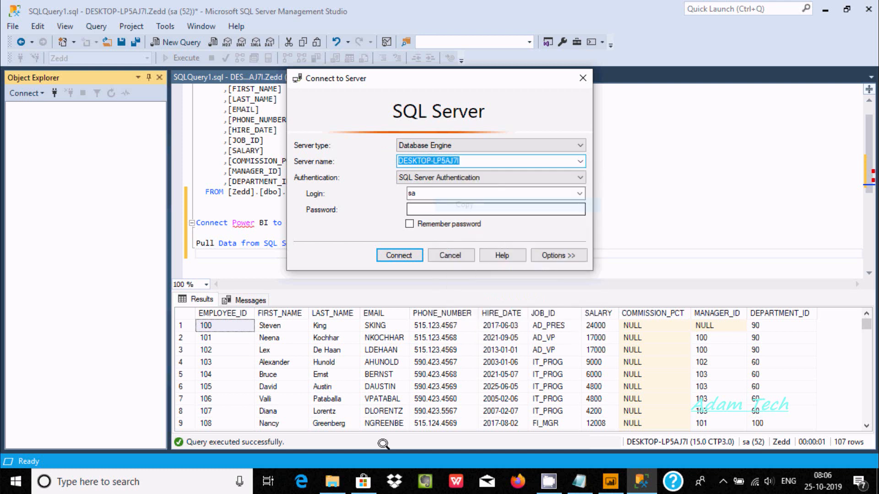
{"action": "left_click", "coordinate": [610, 480]}
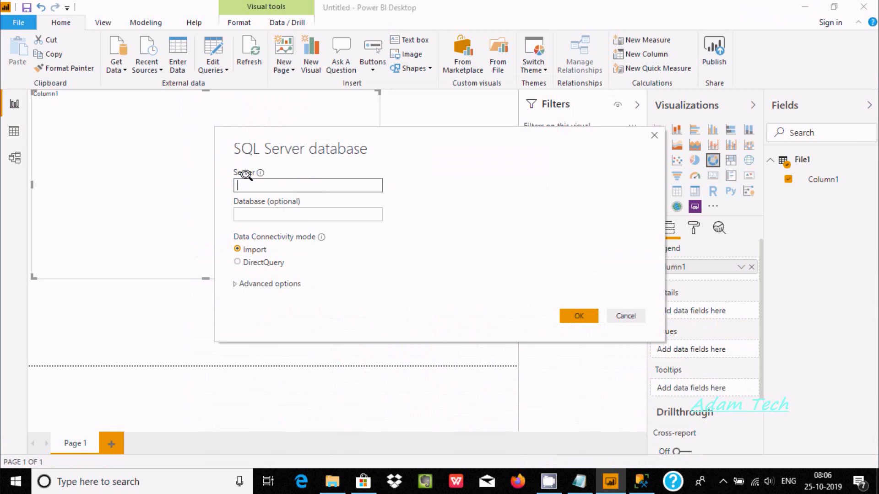
{"action": "key", "text": "ctrl+v"}
Step: Reconnect SQL Server Management Studio to DESKTOP-LP5AJ7I with the account password and expand the server's databases
{"action": "left_click", "coordinate": [641, 482]}
{"action": "left_click", "coordinate": [418, 209]}
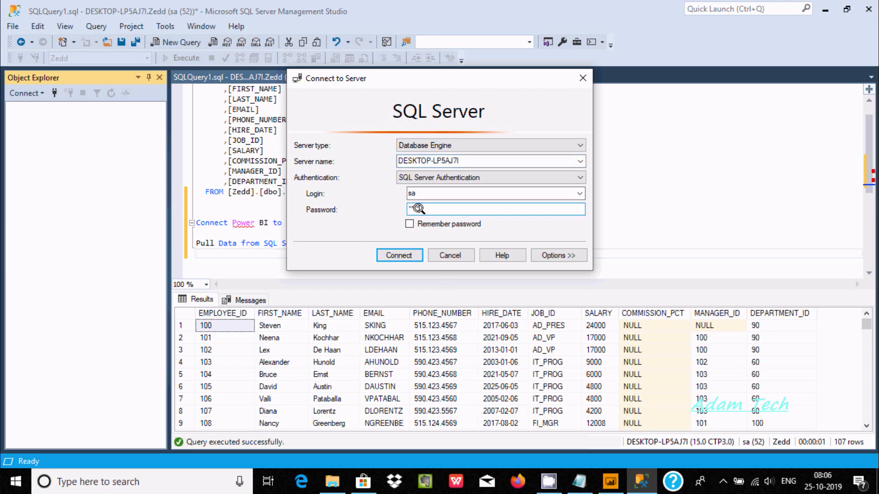
{"action": "left_click", "coordinate": [398, 255]}
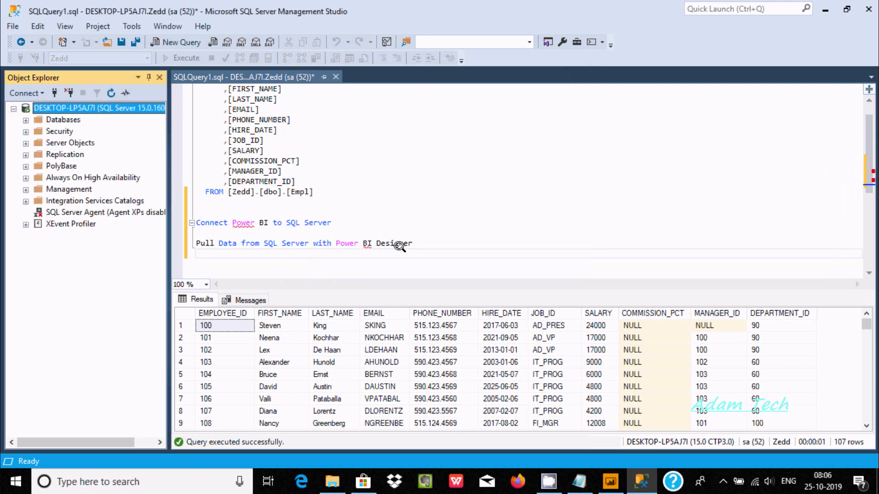
{"action": "left_click", "coordinate": [26, 120]}
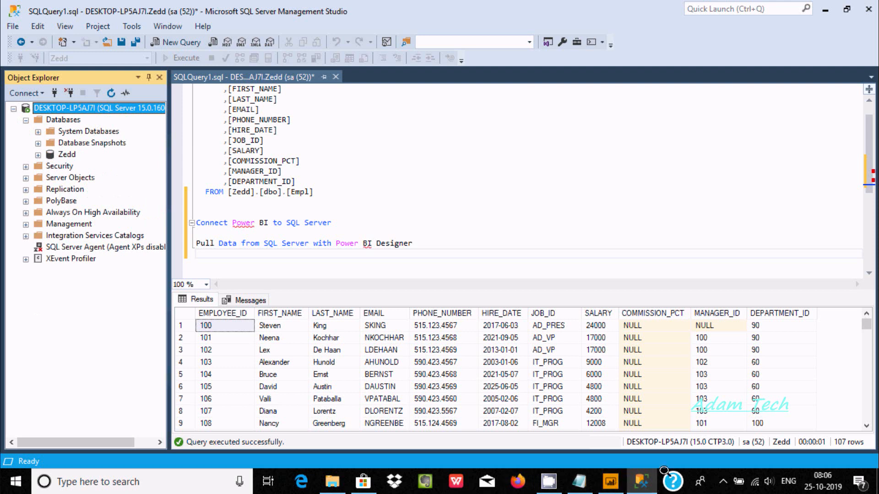
Step: Return to Power BI Desktop, set the database to Zedd with Import connectivity mode, and connect
{"action": "left_click", "coordinate": [630, 470]}
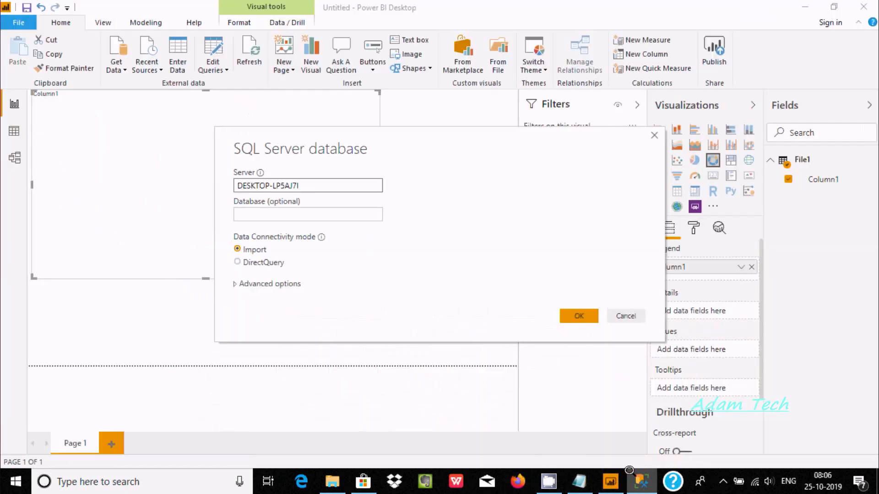
{"action": "left_click", "coordinate": [271, 212]}
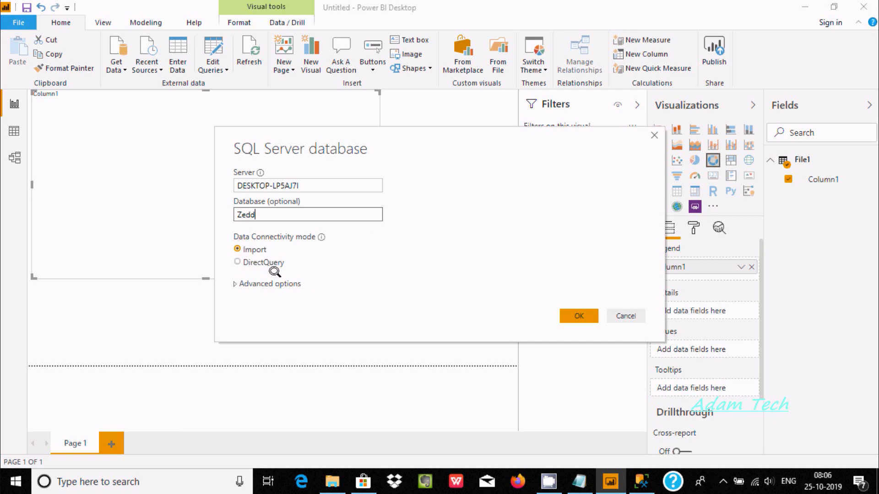
{"action": "left_click", "coordinate": [239, 262]}
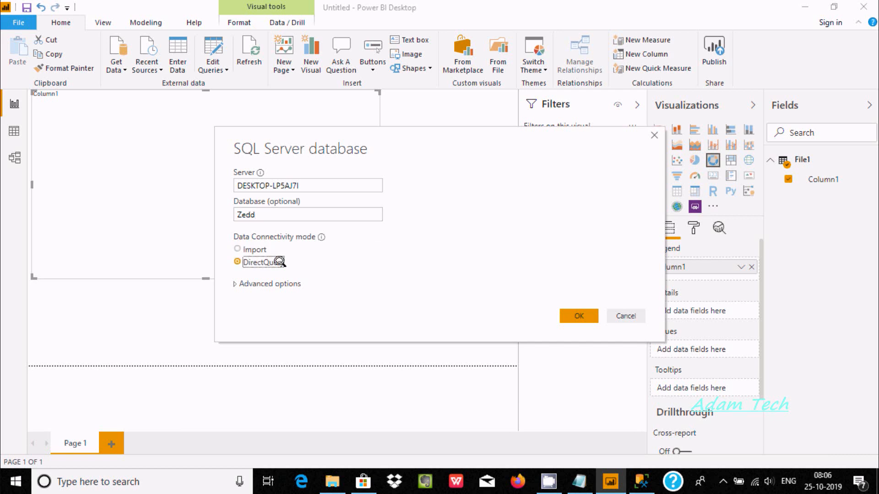
{"action": "left_click", "coordinate": [238, 249]}
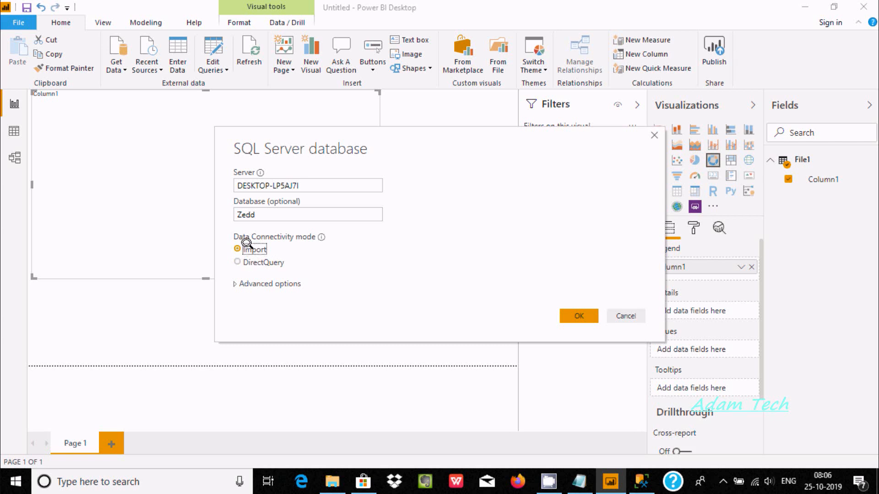
{"action": "left_click", "coordinate": [236, 283]}
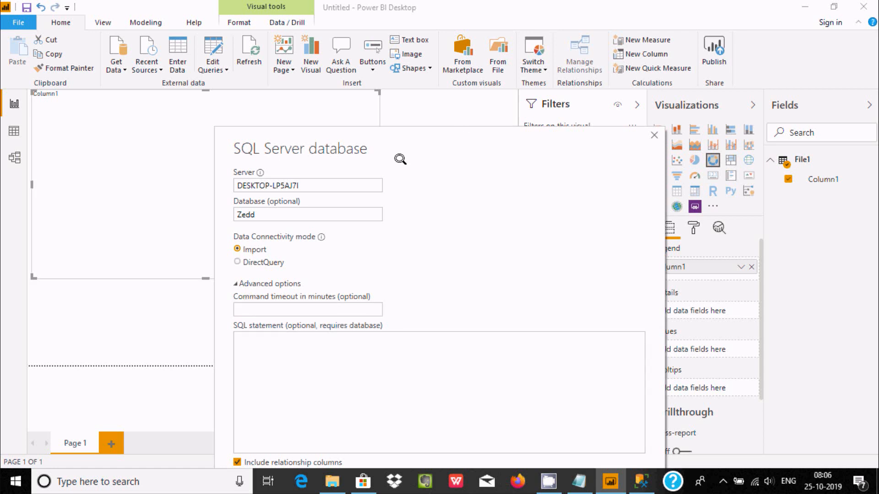
{"action": "left_click", "coordinate": [235, 282]}
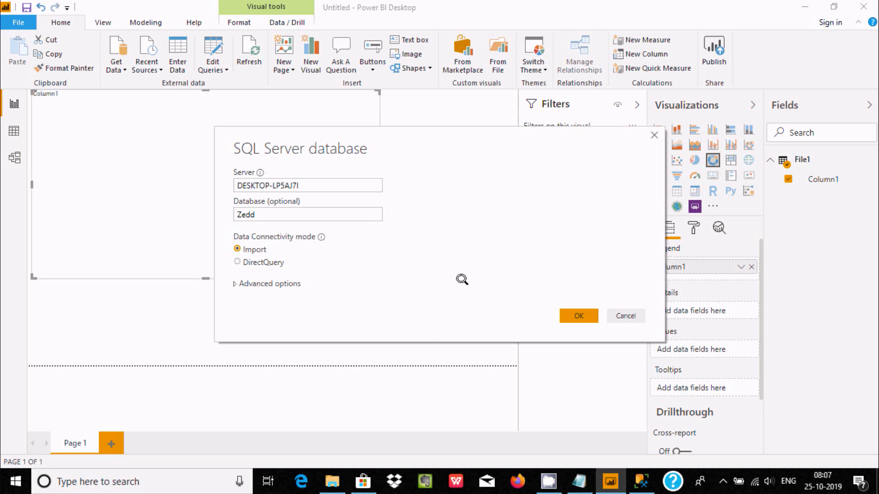
{"action": "left_click", "coordinate": [573, 307]}
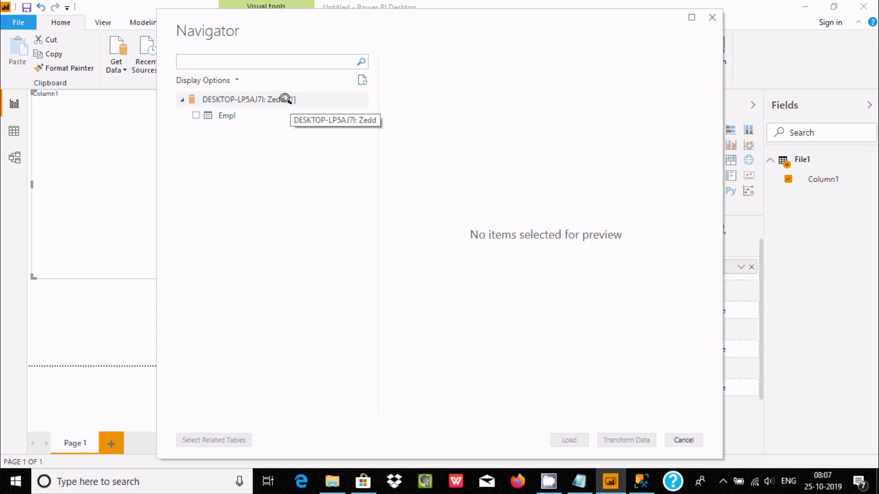
Step: Select the Empl table, check it among Zedd's tables in SQL Server Management Studio, and load it into Power BI Desktop
{"action": "left_click", "coordinate": [193, 114]}
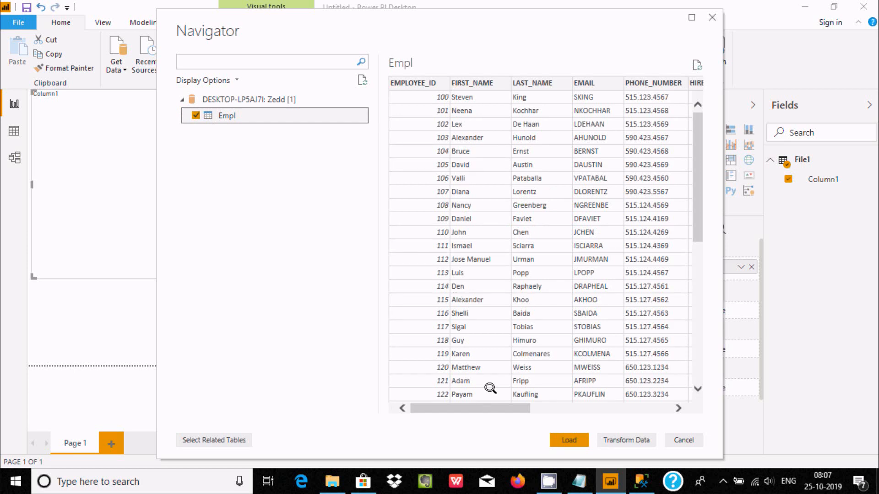
{"action": "left_click", "coordinate": [641, 481]}
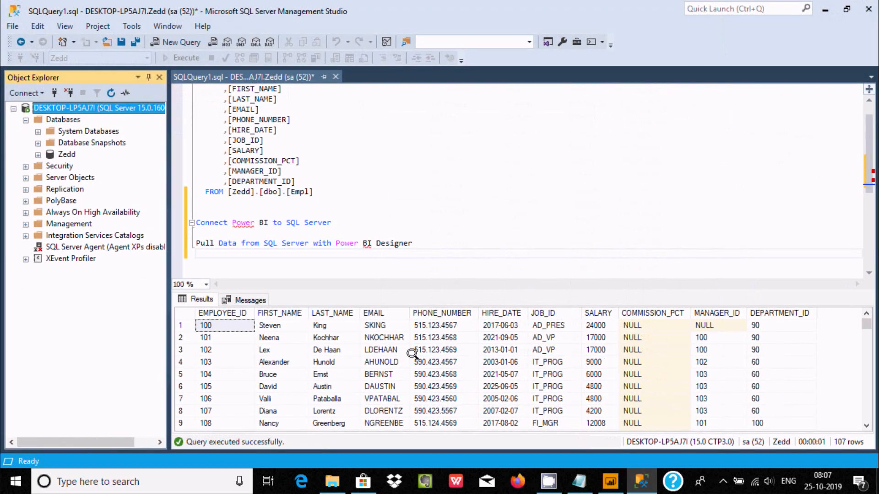
{"action": "left_click", "coordinate": [38, 155]}
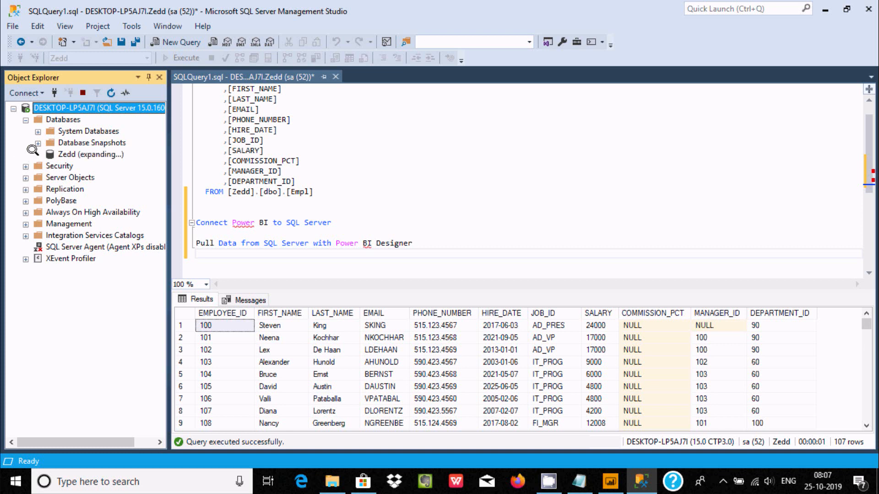
{"action": "left_click", "coordinate": [48, 166]}
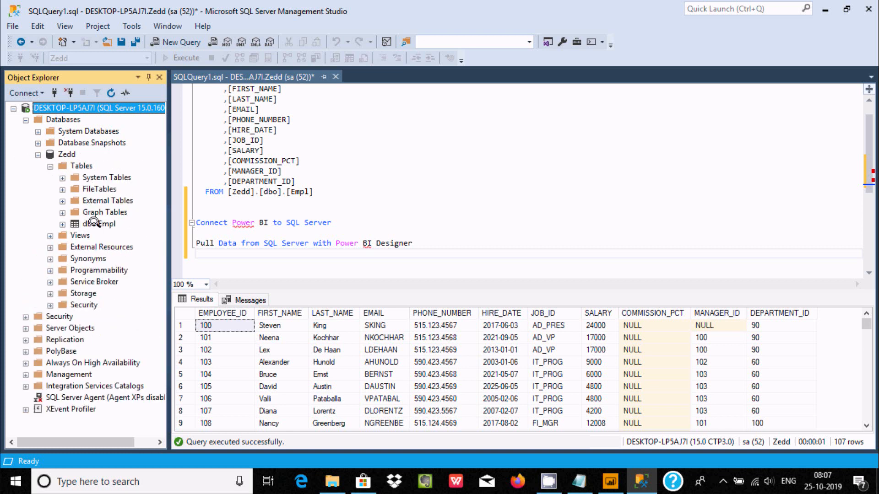
{"action": "left_click", "coordinate": [611, 481]}
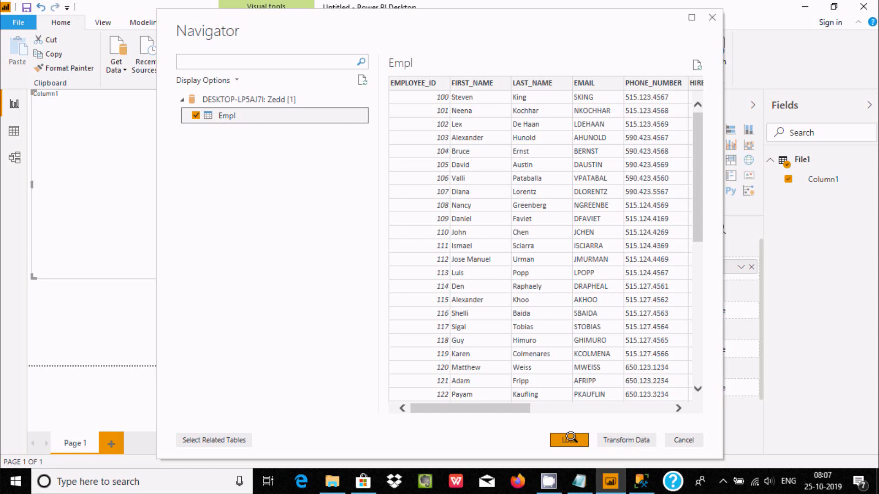
{"action": "left_click", "coordinate": [556, 438]}
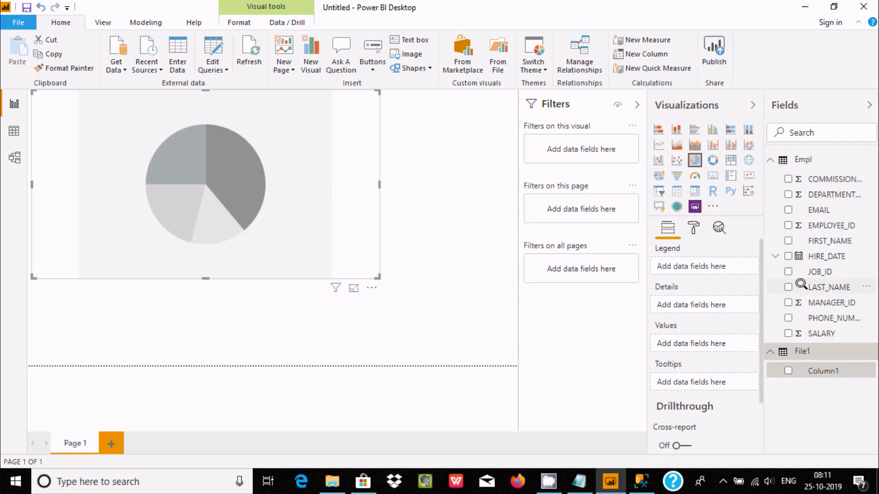
Step: Chart SALARY by HIRE_DATE in the pie chart and enlarge the visual to nearly the page width
{"action": "left_click", "coordinate": [787, 253]}
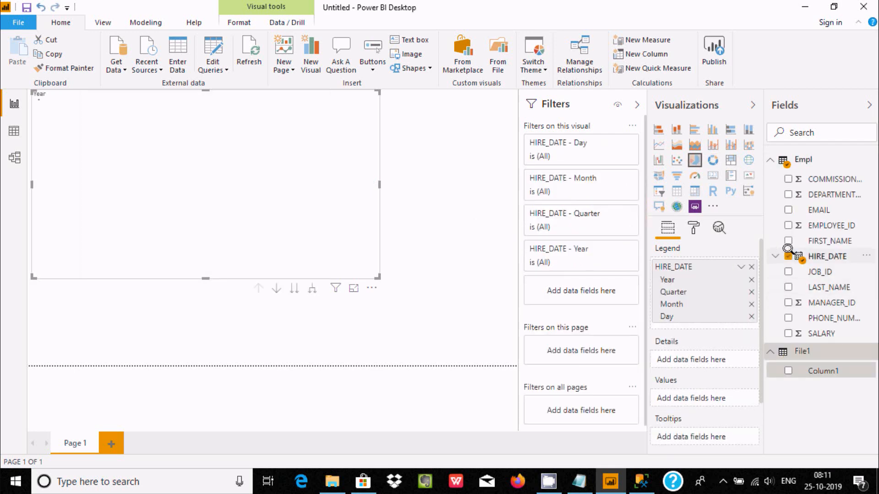
{"action": "left_click", "coordinate": [787, 332]}
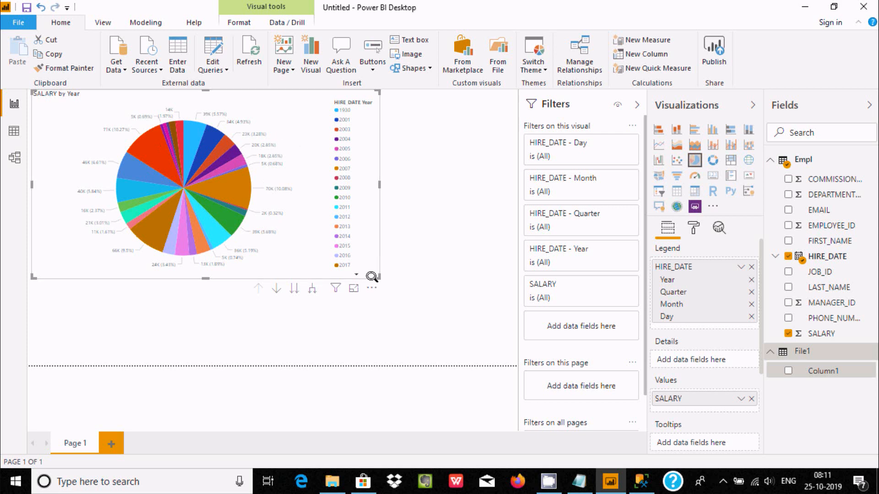
{"action": "left_click_drag", "start_coordinate": [378, 277], "coordinate": [468, 328]}
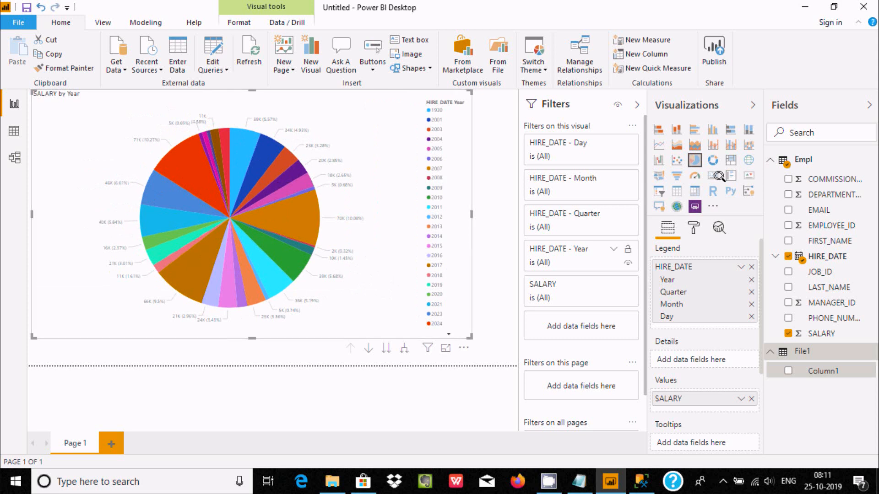
Step: Try the visual as a donut chart, line chart, filled map, and line and clustered column chart, and return it to a pie chart
{"action": "left_click", "coordinate": [709, 158]}
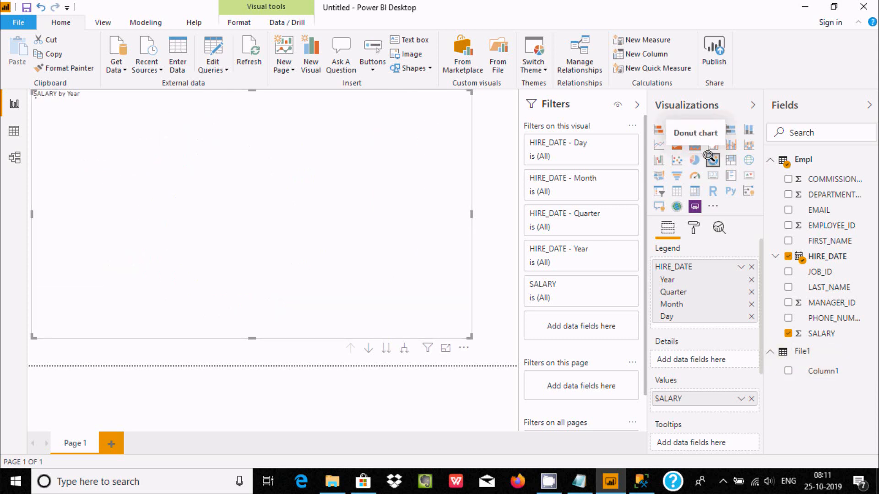
{"action": "left_click", "coordinate": [657, 143]}
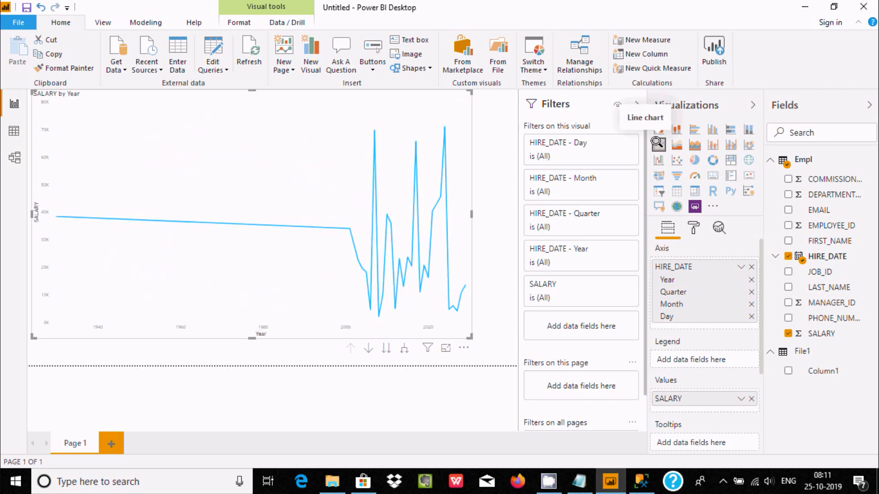
{"action": "left_click", "coordinate": [658, 172]}
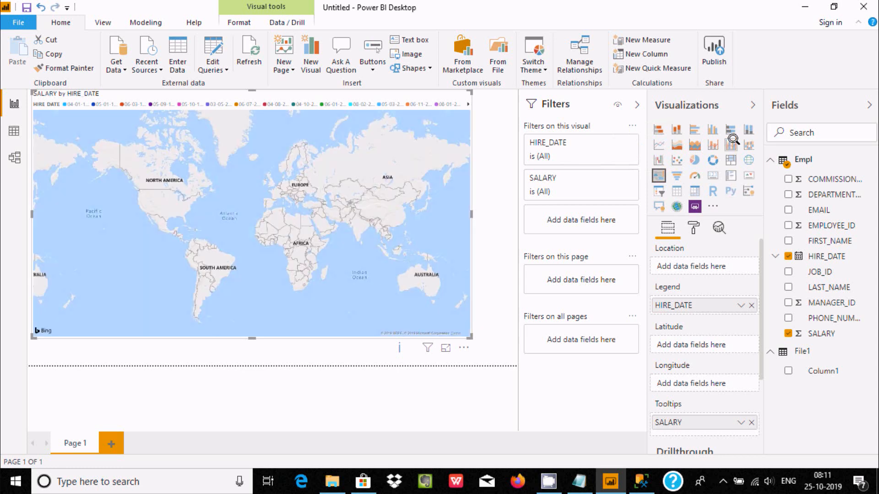
{"action": "left_click", "coordinate": [732, 143]}
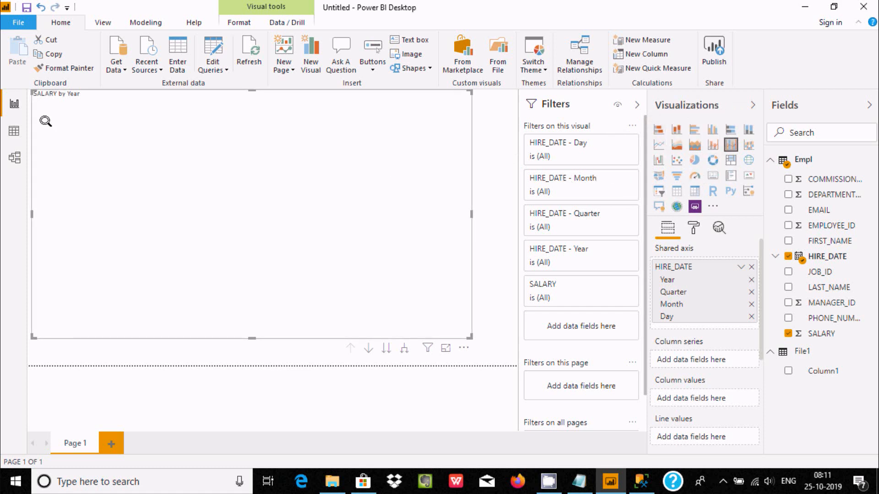
{"action": "left_click", "coordinate": [694, 159]}
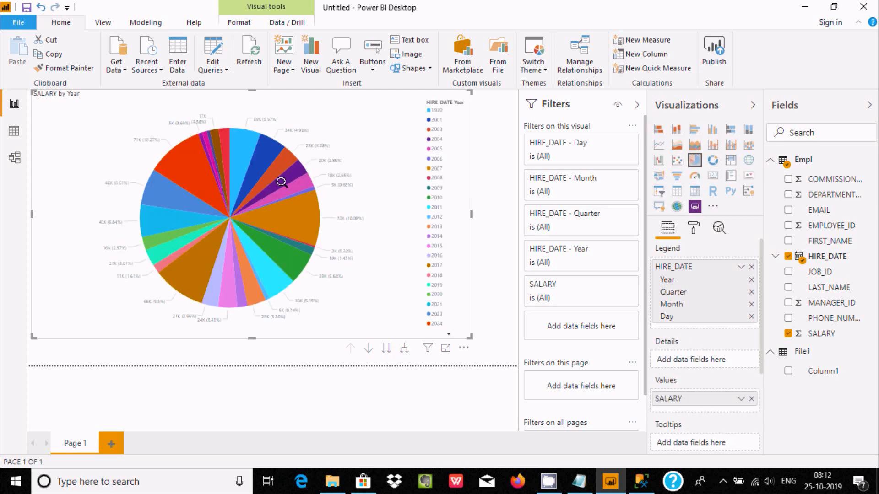
Step: Show the pie chart's underlying data and add DEPARTMENT_ID to its values
{"action": "right_click", "coordinate": [196, 136]}
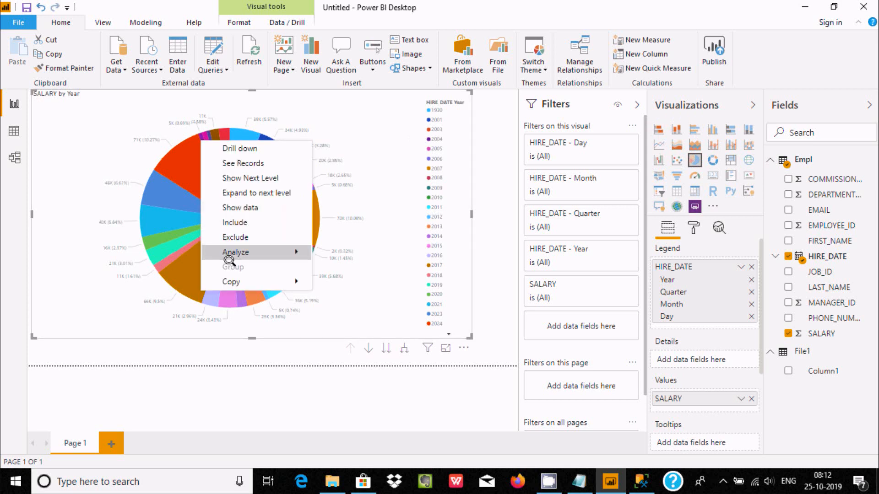
{"action": "left_click", "coordinate": [236, 206]}
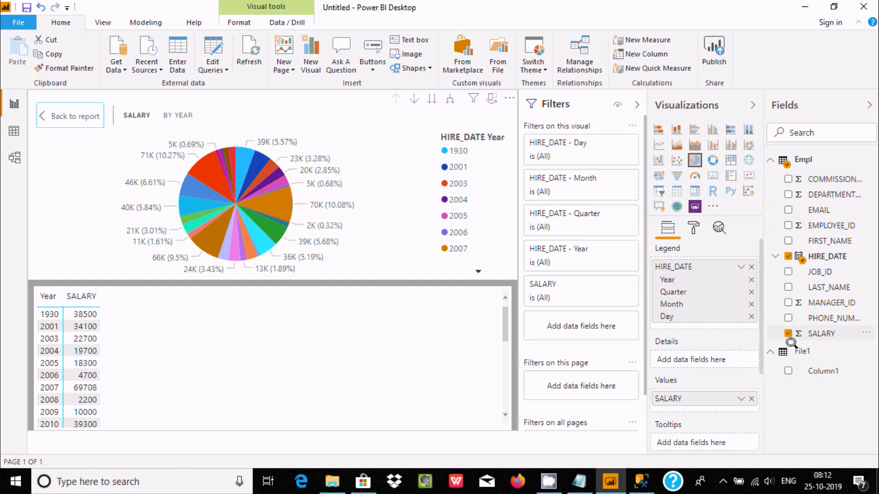
{"action": "left_click", "coordinate": [787, 194]}
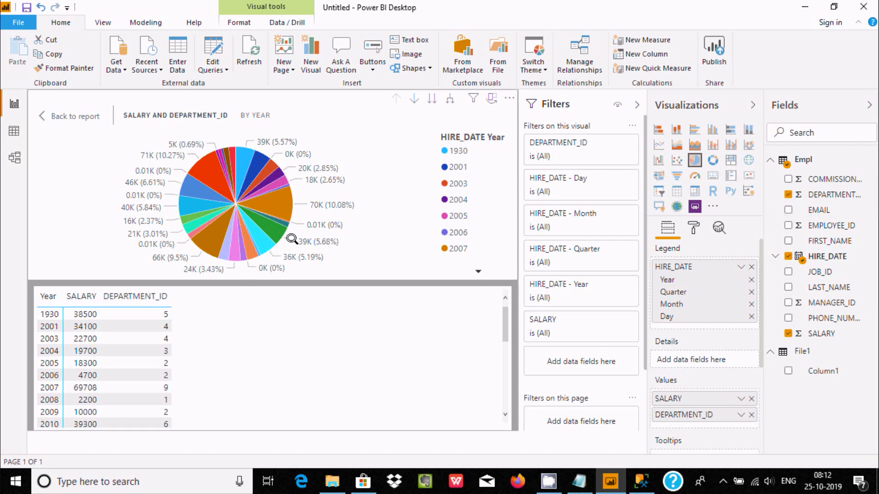
{"action": "left_click", "coordinate": [537, 54]}
{"action": "left_click", "coordinate": [542, 122]}
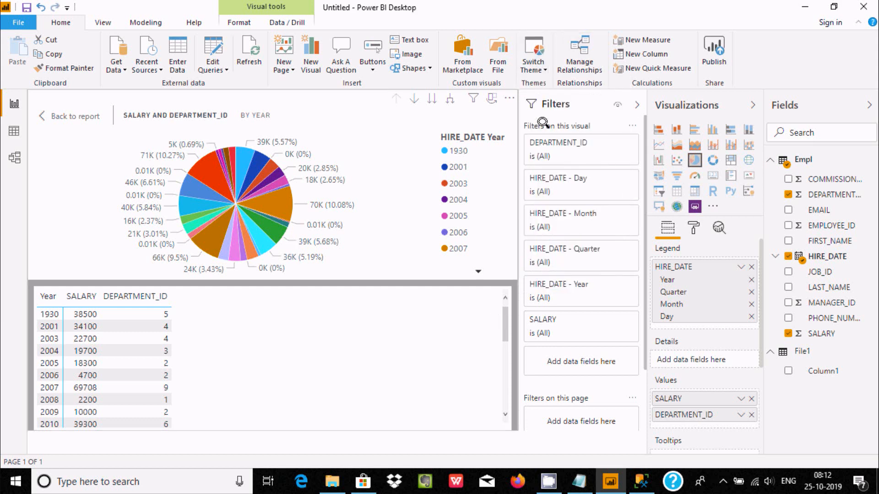